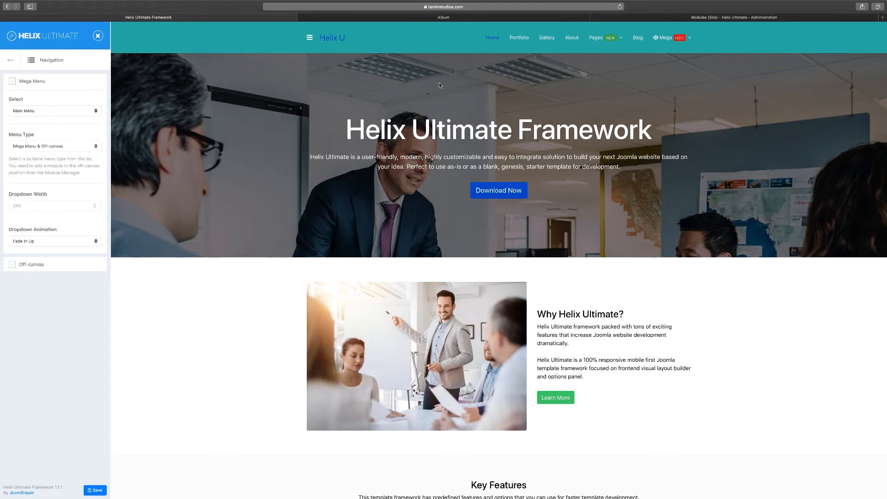
# Examine the site's Pages and Mega dropdowns and the menus that can be chosen for the mega menu.
pyautogui.moveTo(620, 42)
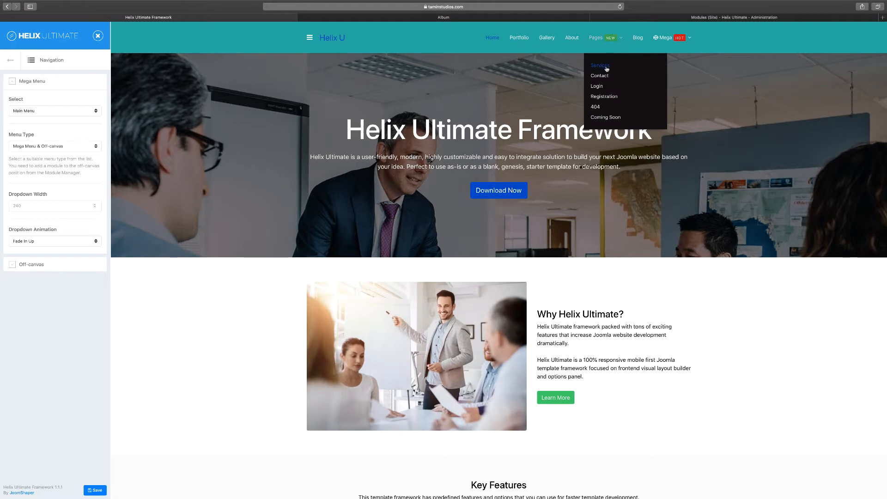
pyautogui.moveTo(680, 40)
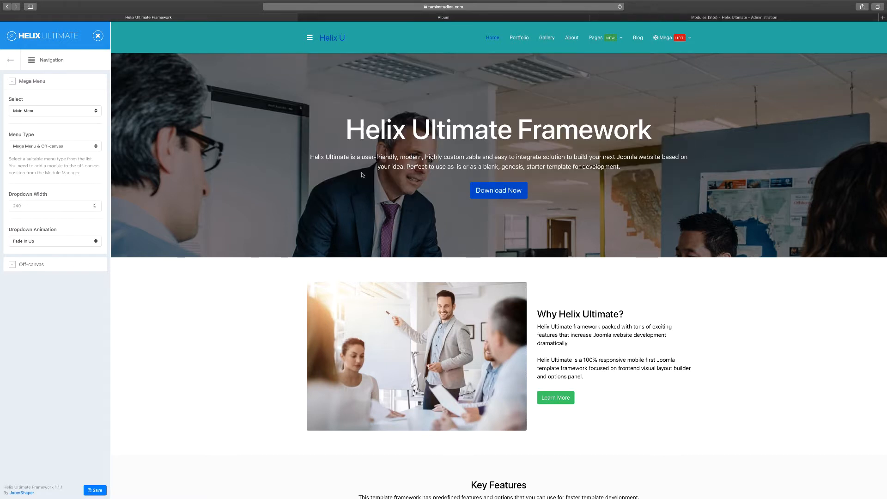
pyautogui.click(25, 113)
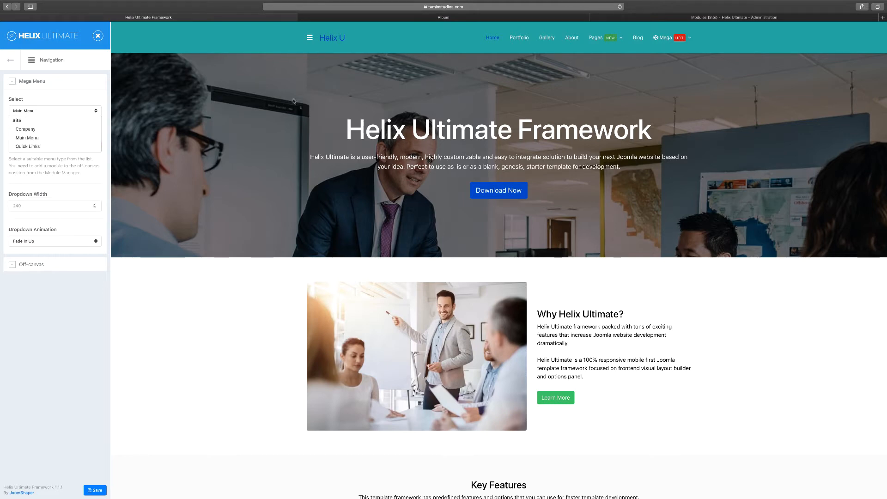
pyautogui.click(292, 102)
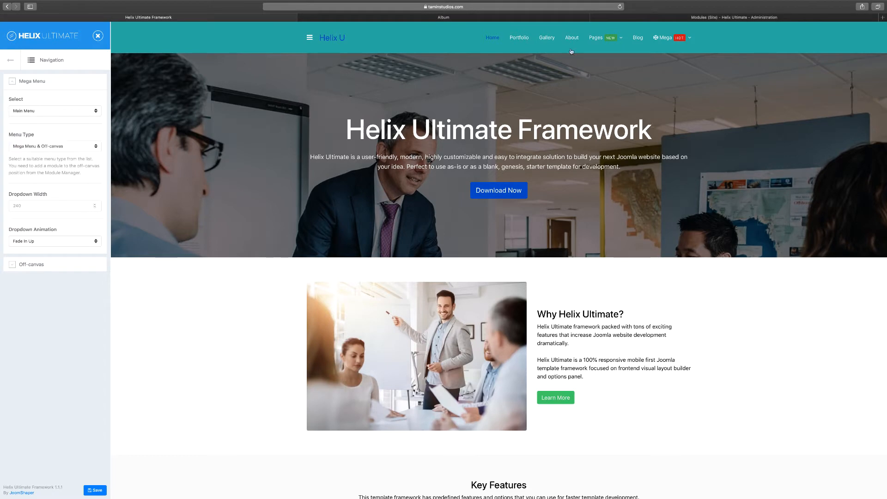
# Switch to the Joomla administration and open the list of site menus.
pyautogui.click(668, 18)
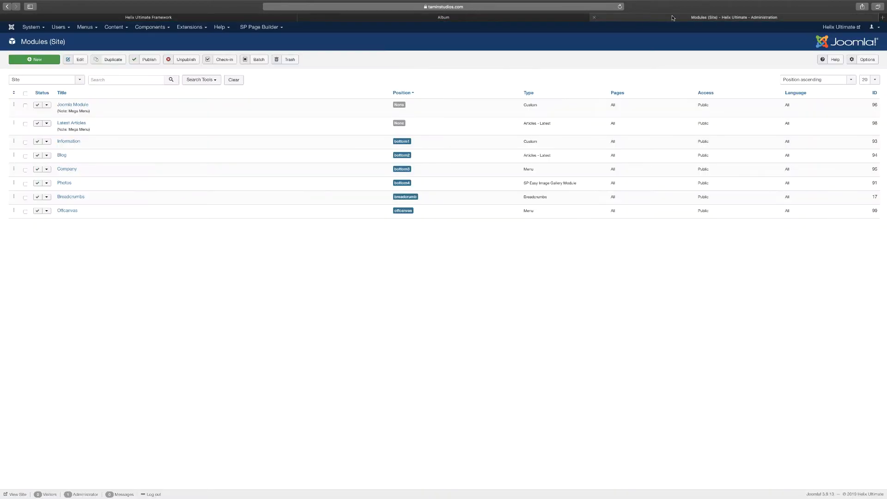
pyautogui.click(85, 27)
pyautogui.click(89, 39)
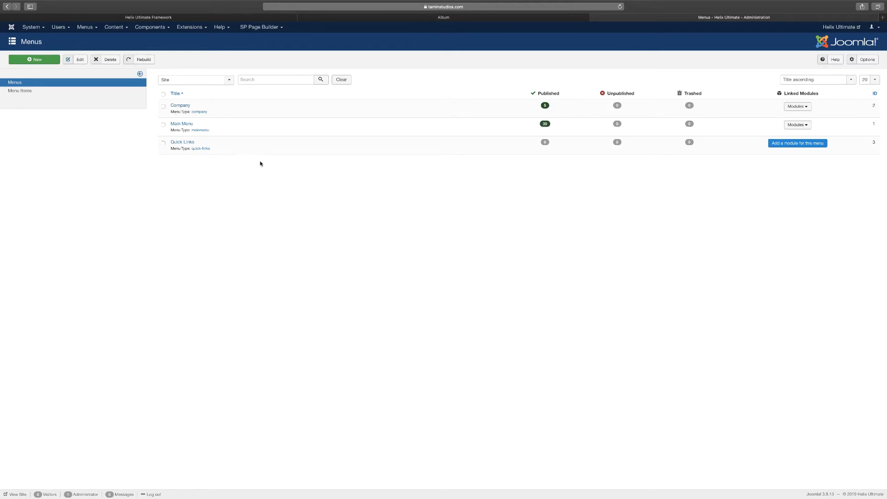
# Add a new menu titled Helix U, with helix u as both its menu type and description.
pyautogui.click(91, 28)
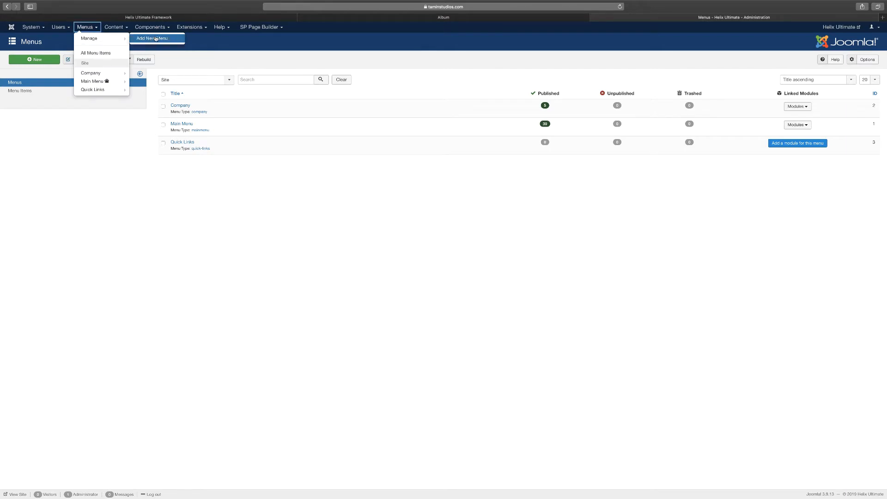
pyautogui.moveTo(106, 38)
pyautogui.click(158, 39)
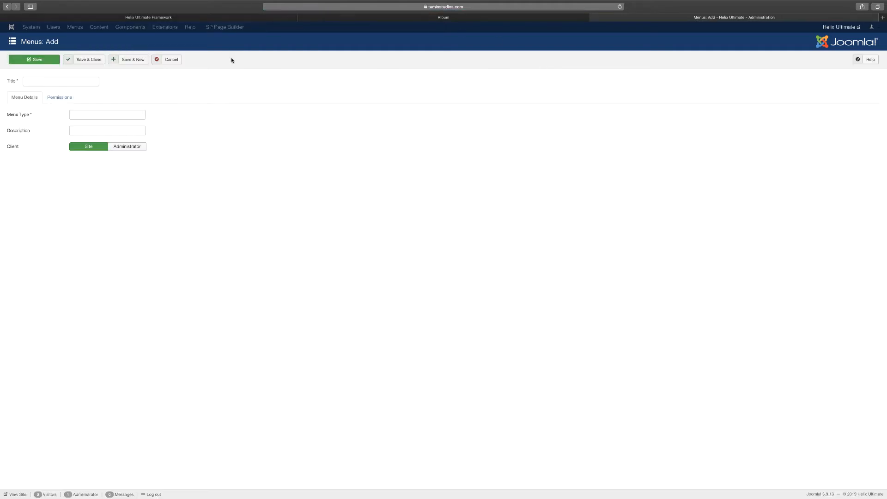
pyautogui.click(82, 80)
pyautogui.write('Helix U')
pyautogui.click(98, 115)
pyautogui.write('helix u')
pyautogui.click(88, 131)
# Review the new menu's permissions for the Guest and Public groups, and save and close the menu.
pyautogui.click(59, 99)
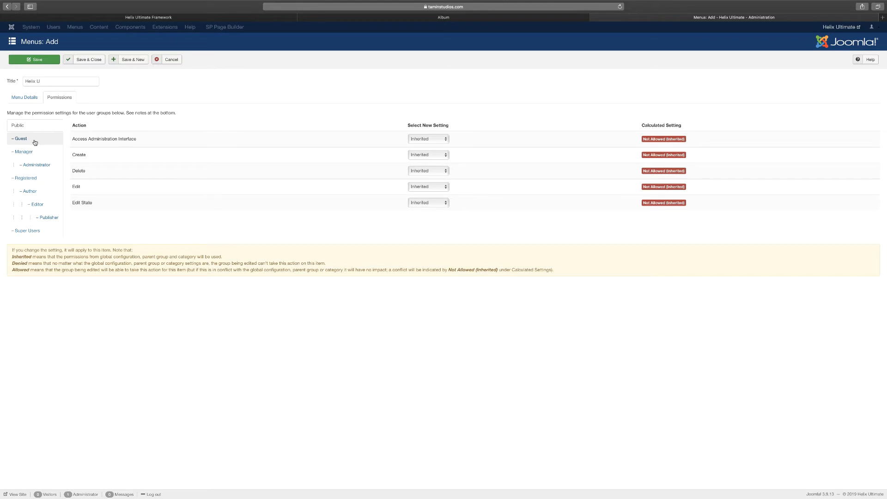
pyautogui.click(35, 142)
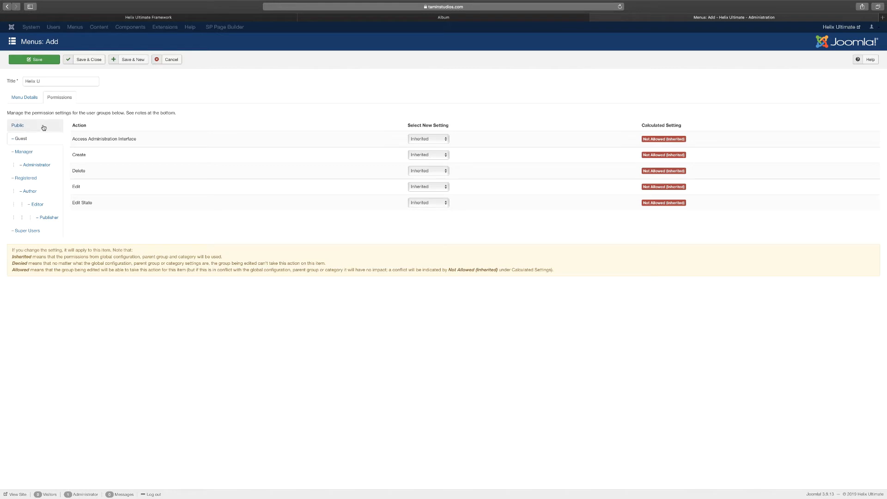
pyautogui.click(43, 127)
pyautogui.click(28, 98)
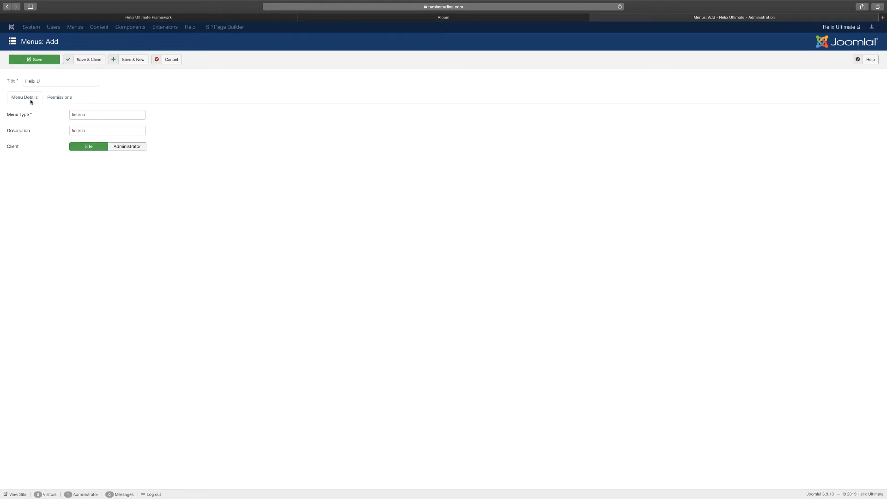
pyautogui.moveTo(15, 148)
pyautogui.click(92, 61)
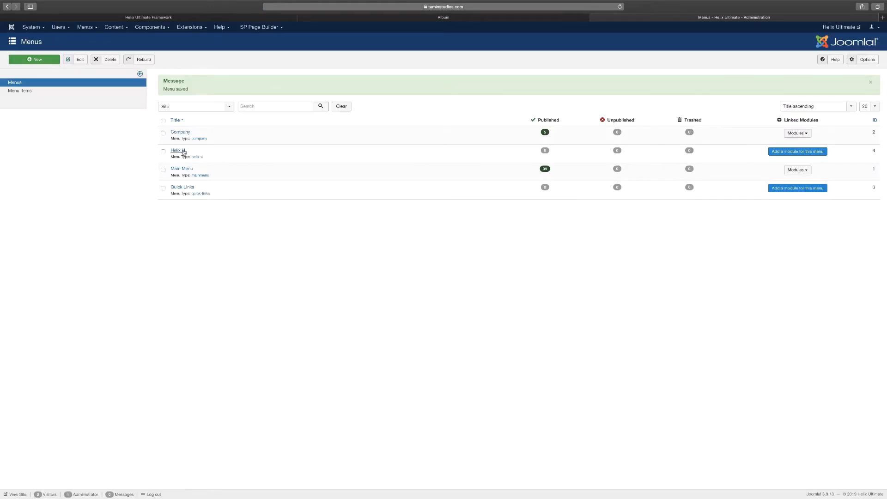
# Return to the Helix Ultimate template options, save them, and check the choice of menus for the mega menu.
pyautogui.click(221, 17)
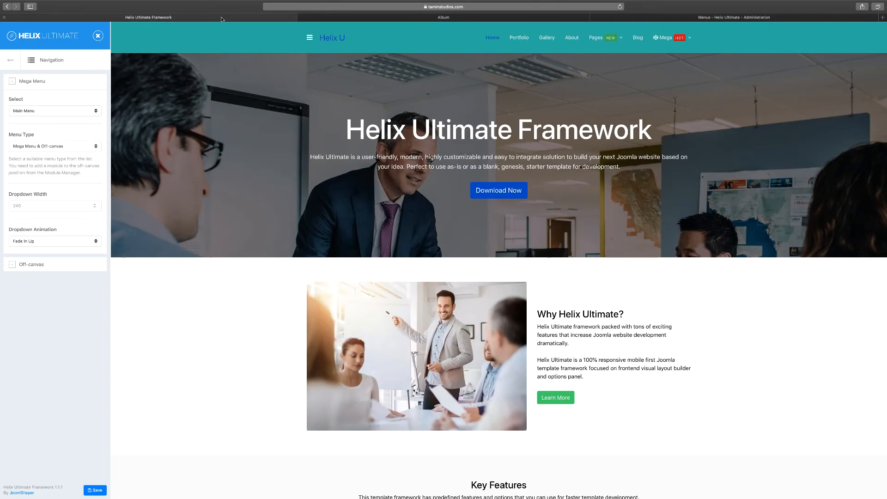
pyautogui.click(76, 113)
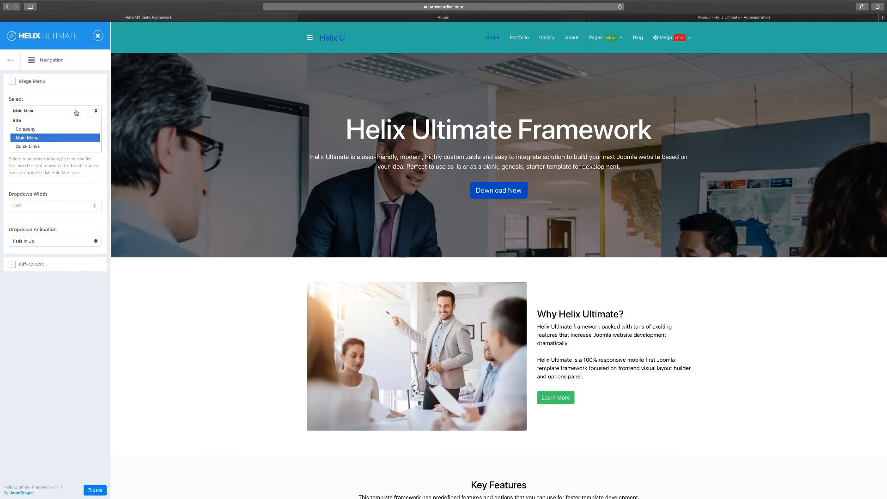
pyautogui.click(77, 112)
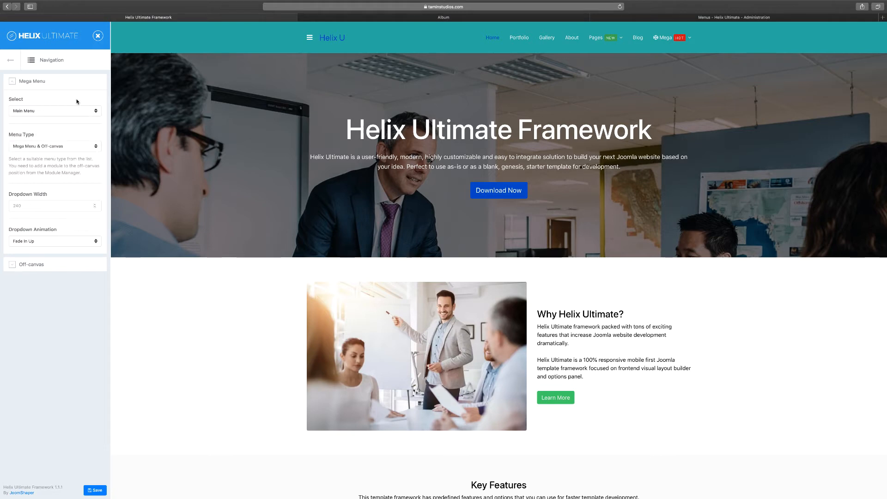
pyautogui.click(95, 490)
pyautogui.click(28, 112)
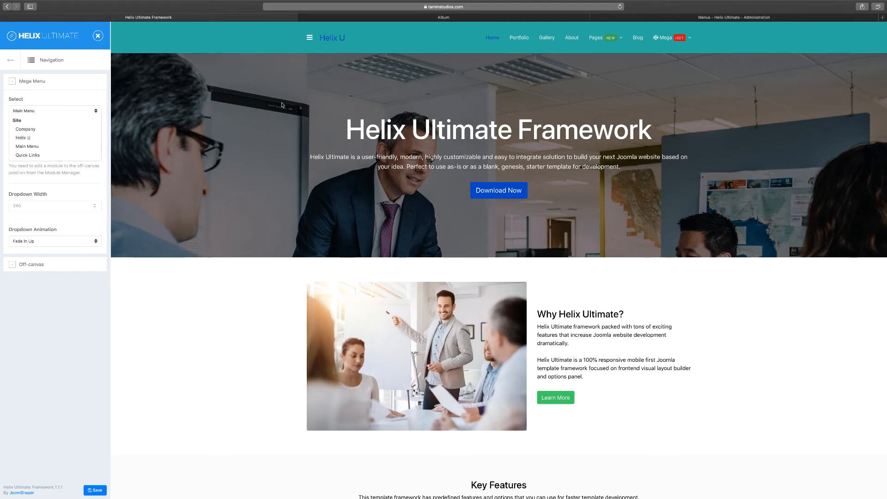
pyautogui.click(80, 96)
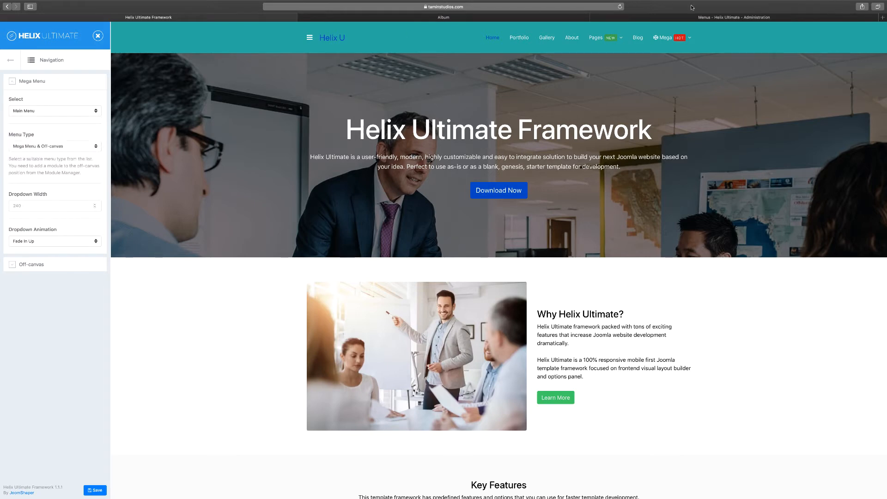
# Compare with the site menus in the Joomla administration and set the template's mega menu to use Company.
pyautogui.click(703, 17)
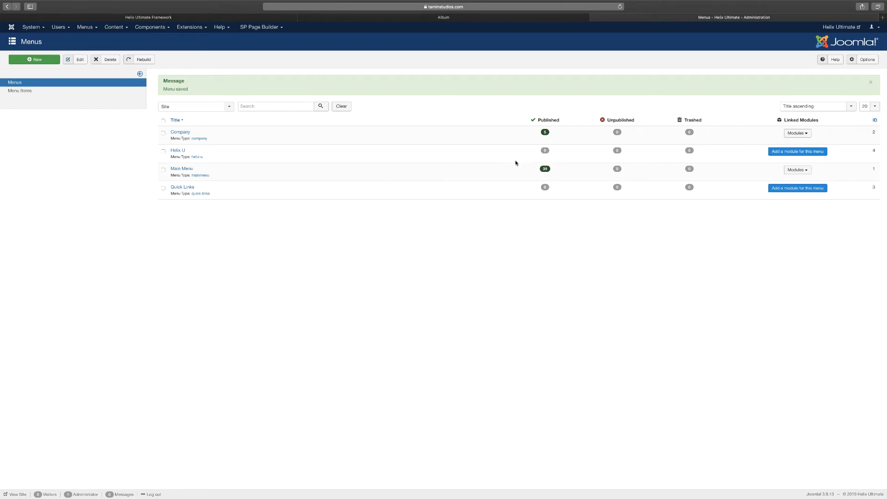
pyautogui.click(234, 19)
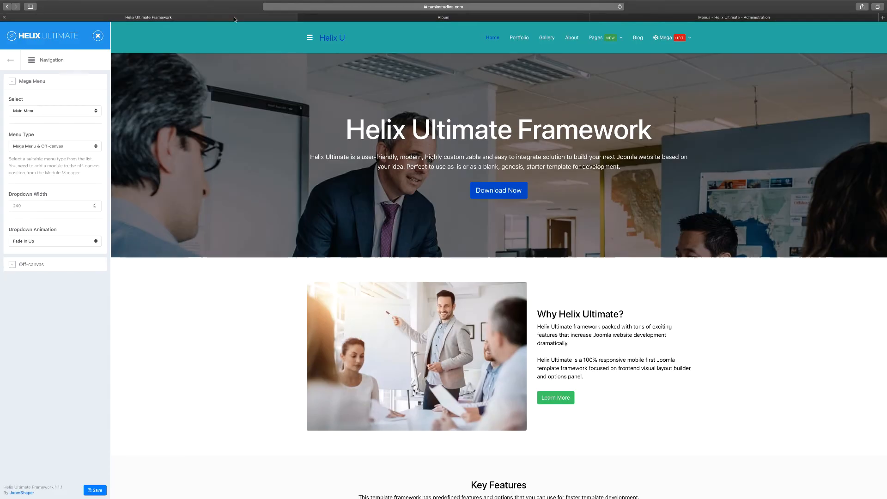
pyautogui.click(53, 111)
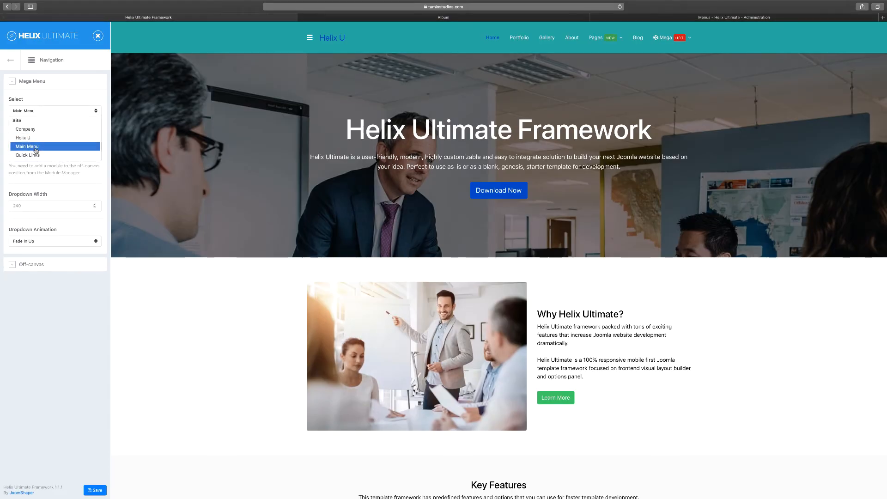
pyautogui.click(33, 130)
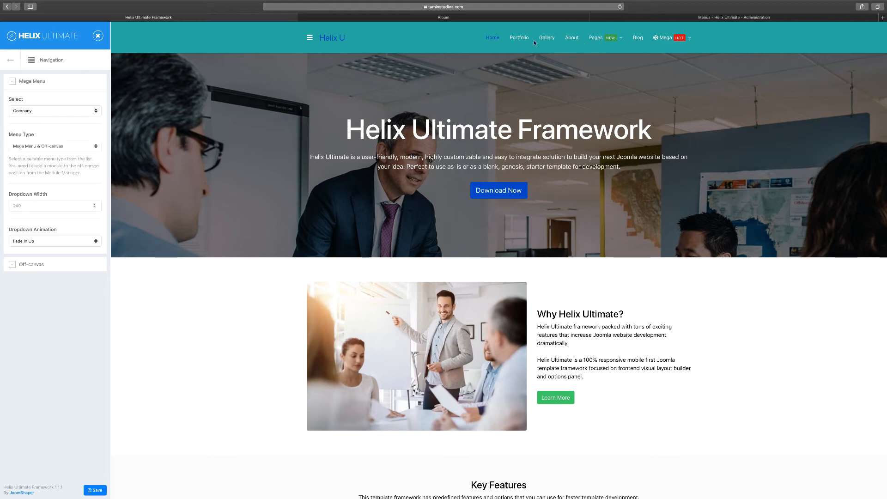
pyautogui.click(643, 18)
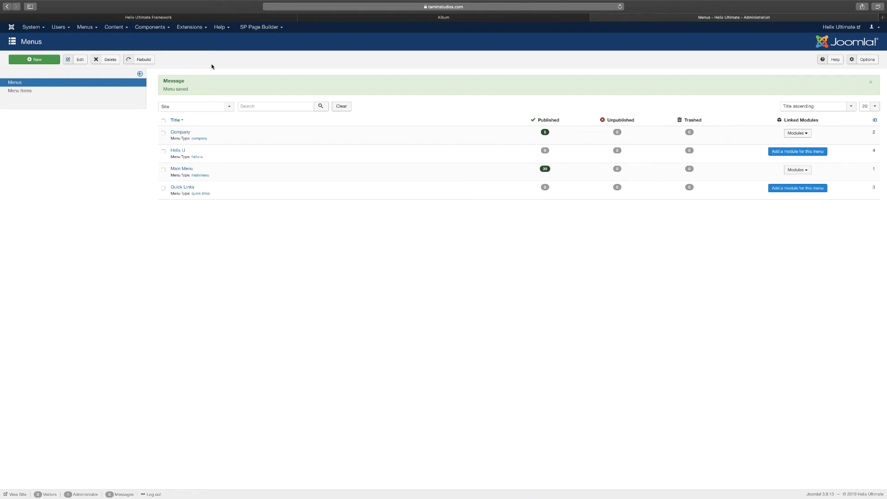
pyautogui.click(221, 18)
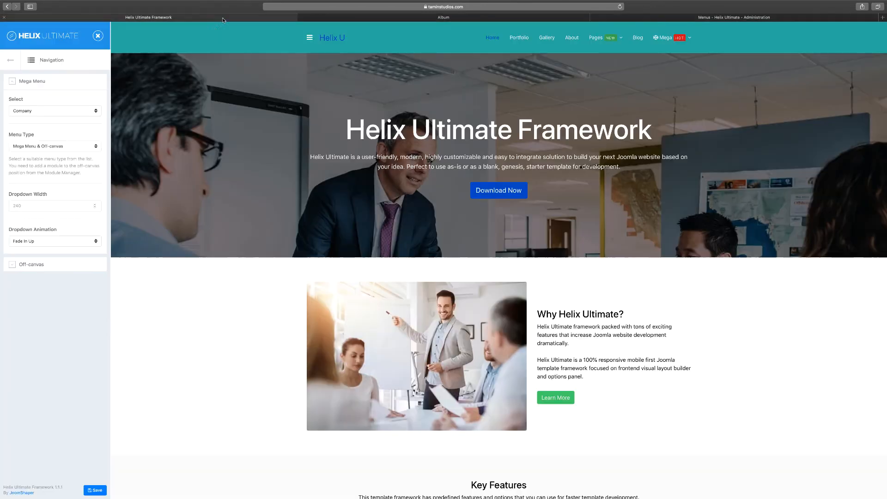
# Examine the available menu types and view the off-canvas menu in the site preview.
pyautogui.click(40, 147)
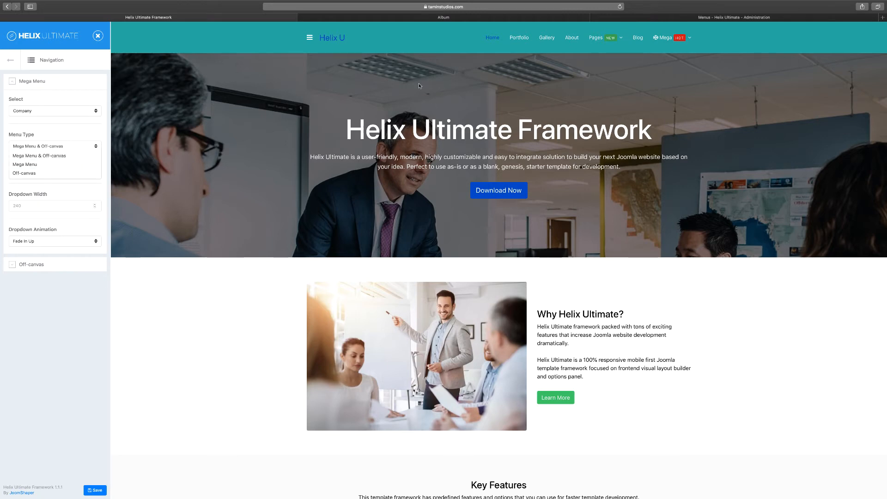
pyautogui.click(355, 46)
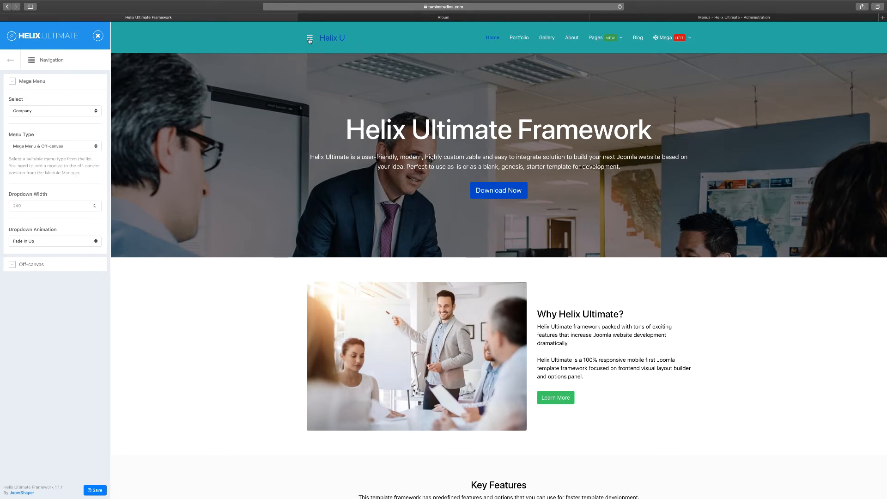
pyautogui.click(309, 39)
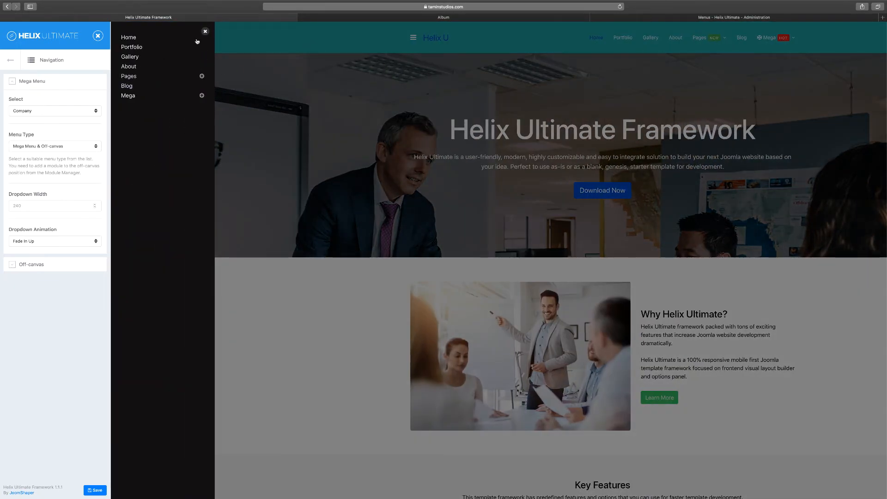
pyautogui.click(205, 32)
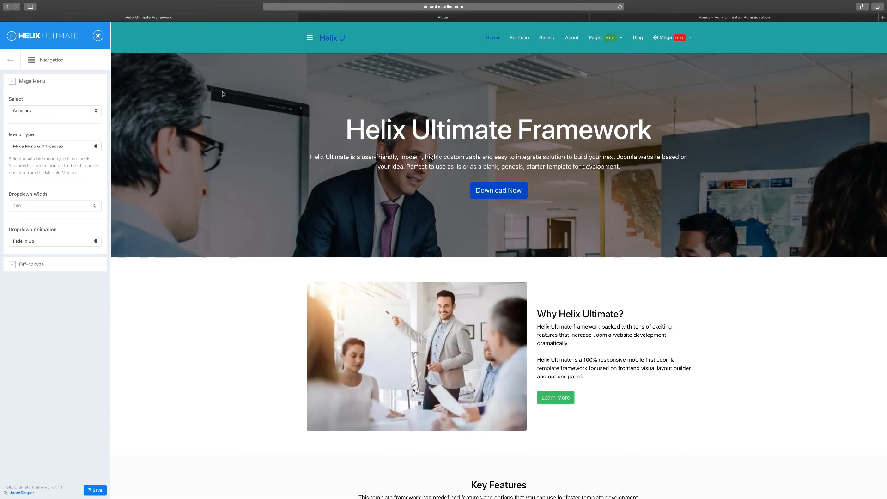
pyautogui.click(81, 146)
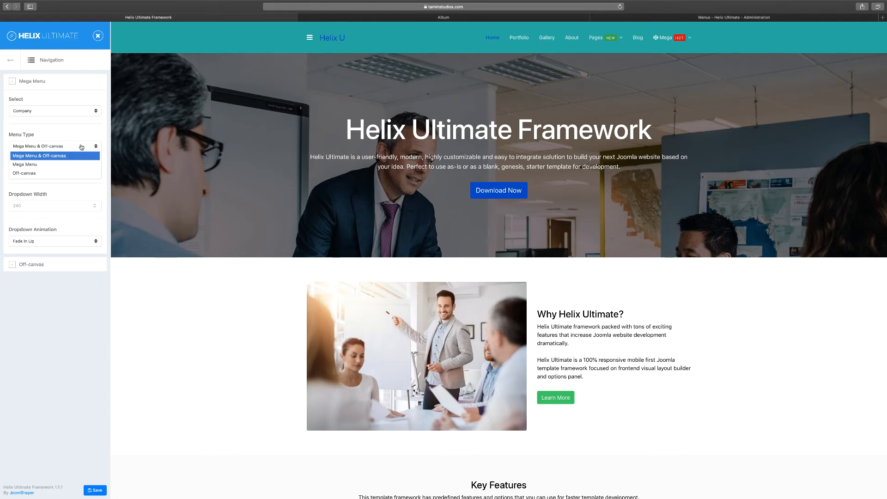
pyautogui.click(55, 173)
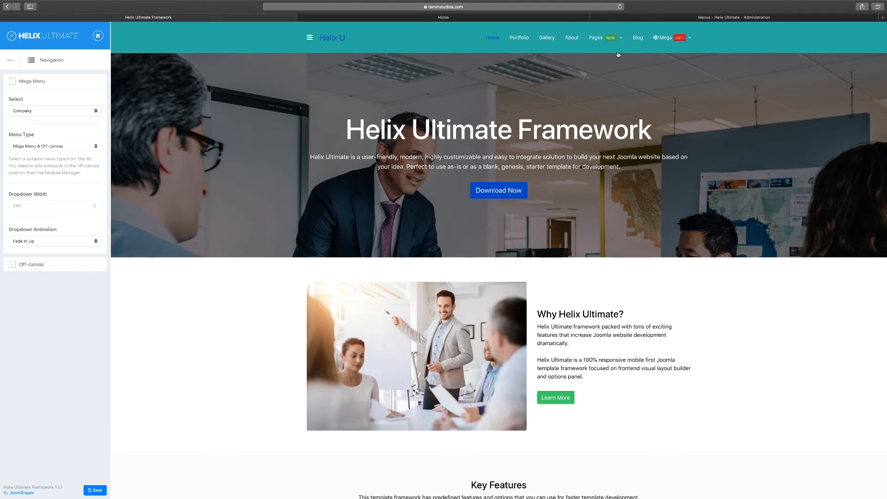
# Try dropdown widths of 2 and 3 for the menu, and clear the value again.
pyautogui.moveTo(618, 42)
pyautogui.click(95, 206)
pyautogui.write('2')
pyautogui.click(95, 204)
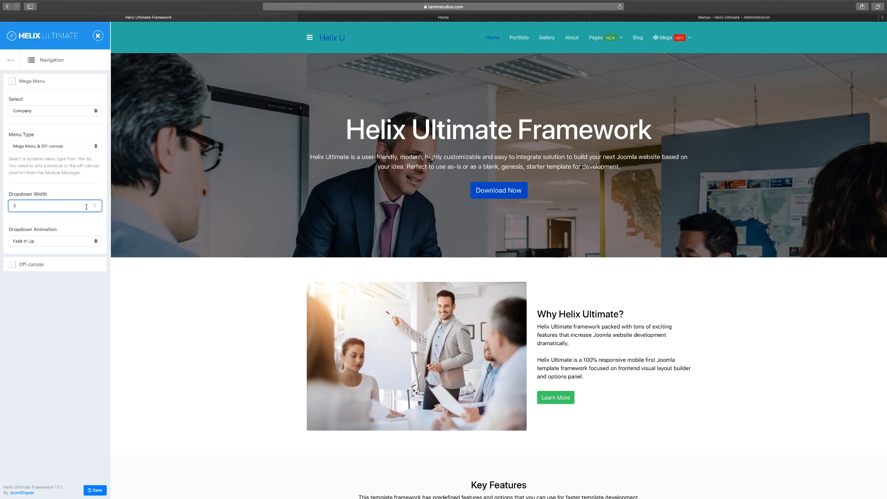
pyautogui.press('BackSpace')
# Try the Fade In dropdown animation for the mega menu, change it to Zoom In, and save the template options.
pyautogui.click(47, 242)
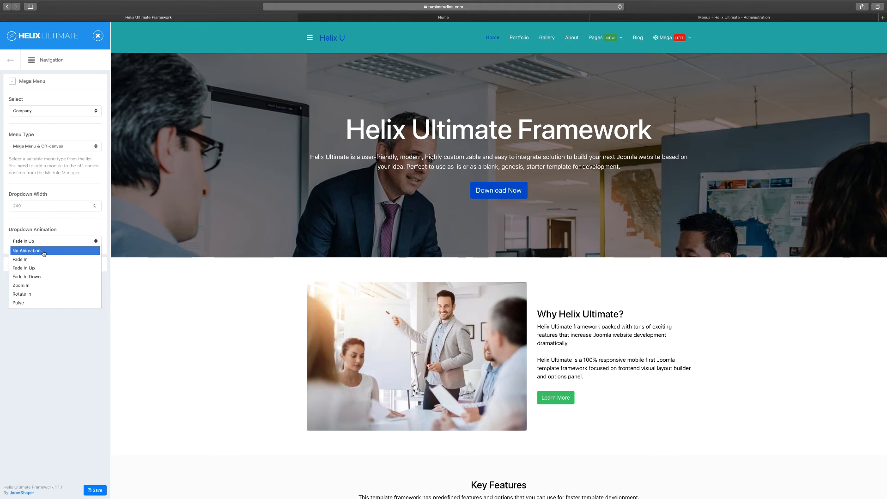
pyautogui.click(36, 259)
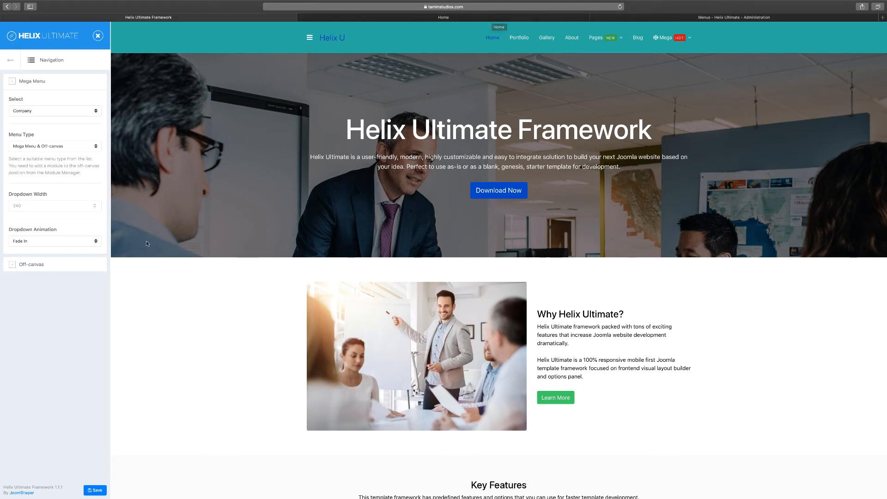
pyautogui.click(72, 241)
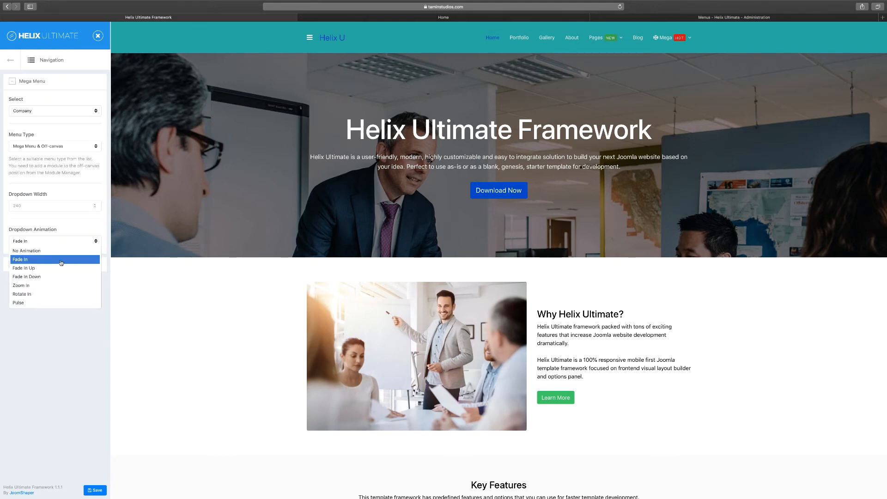
pyautogui.click(44, 286)
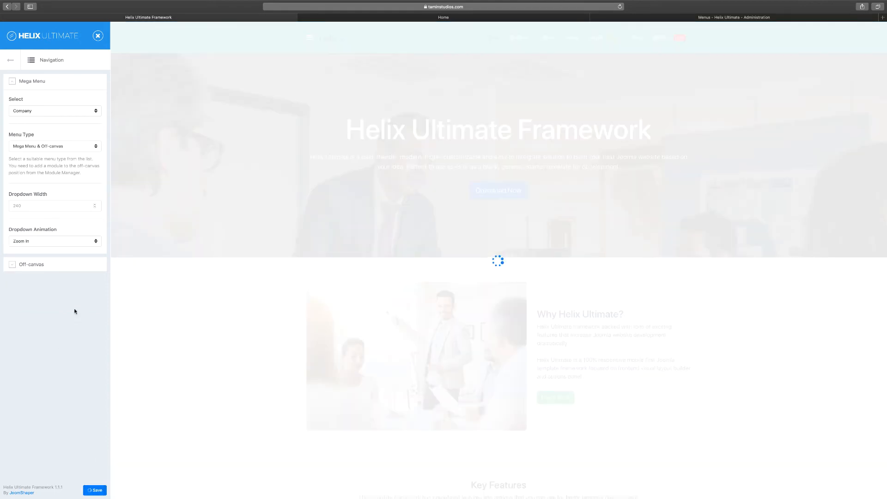
pyautogui.click(72, 241)
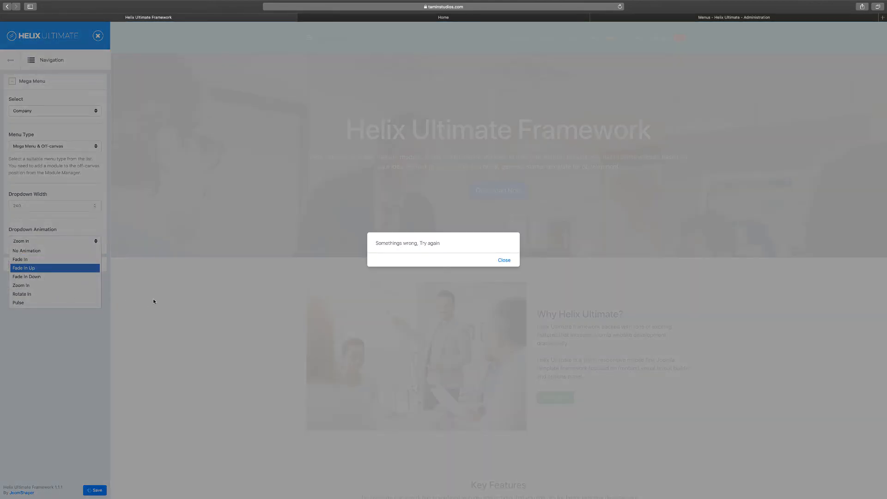
pyautogui.click(505, 261)
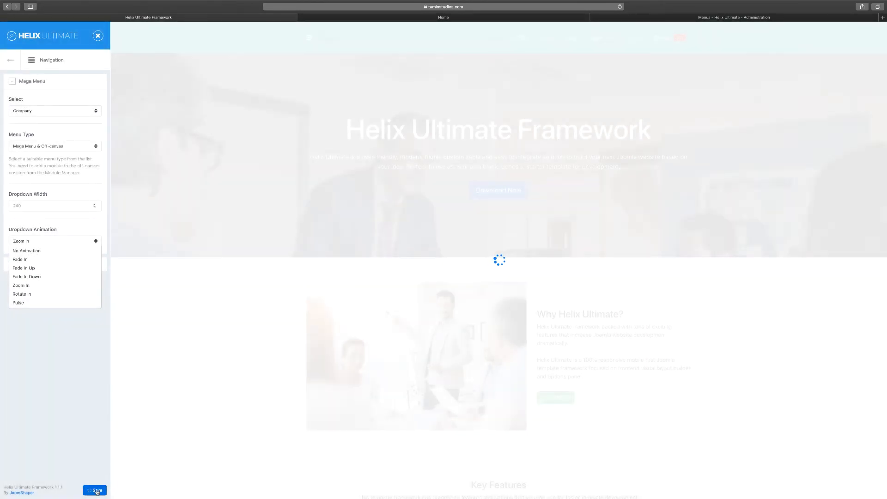
pyautogui.click(96, 491)
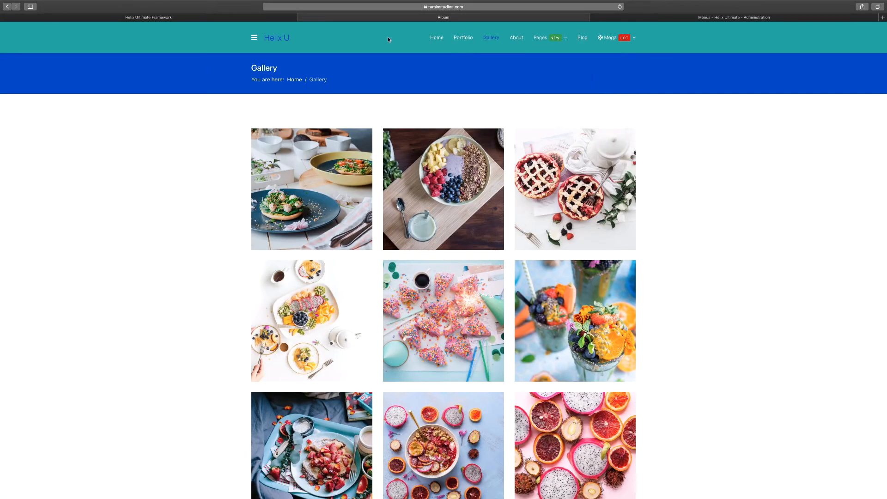
# Return from the site preview to the Helix Ultimate options and review the available dropdown animations.
pyautogui.click(238, 19)
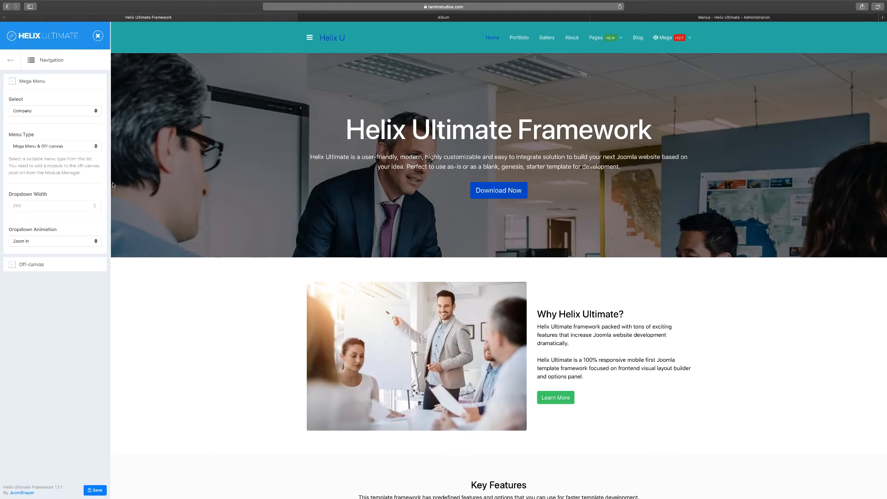
pyautogui.click(45, 244)
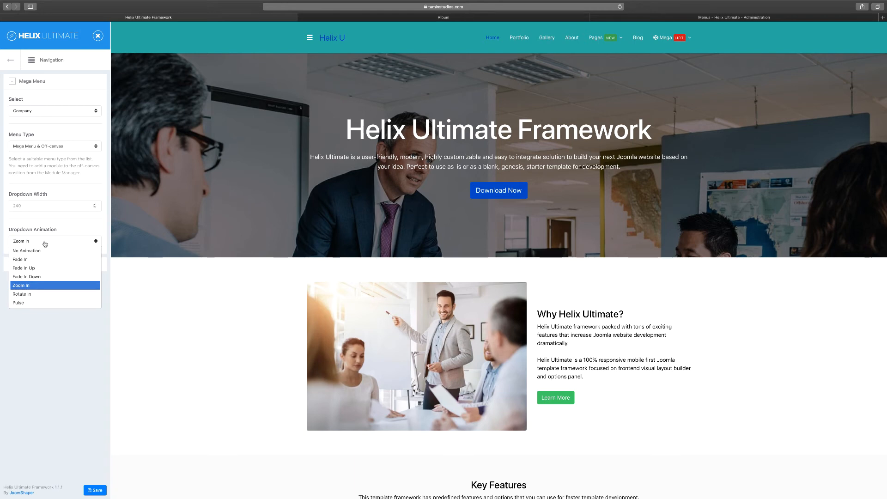
pyautogui.click(45, 244)
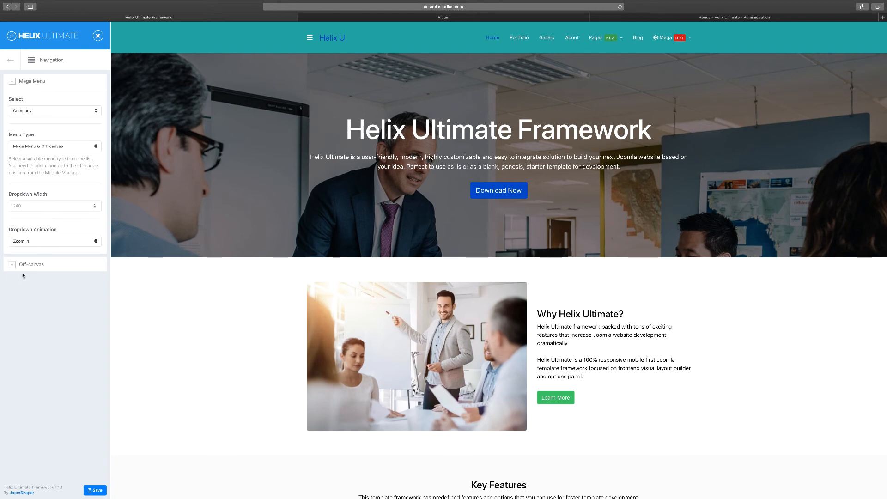
# Open the template's off-canvas settings and check the position choices for the off-canvas menu.
pyautogui.click(13, 265)
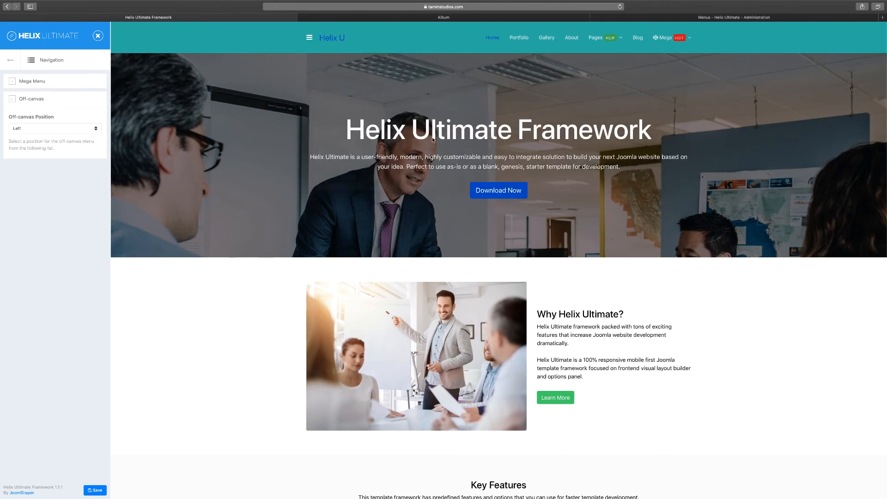
pyautogui.click(57, 129)
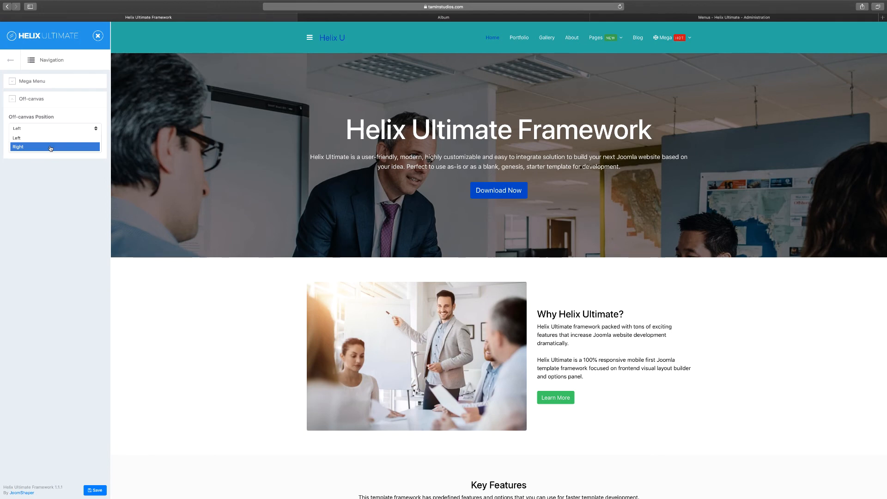
pyautogui.click(51, 148)
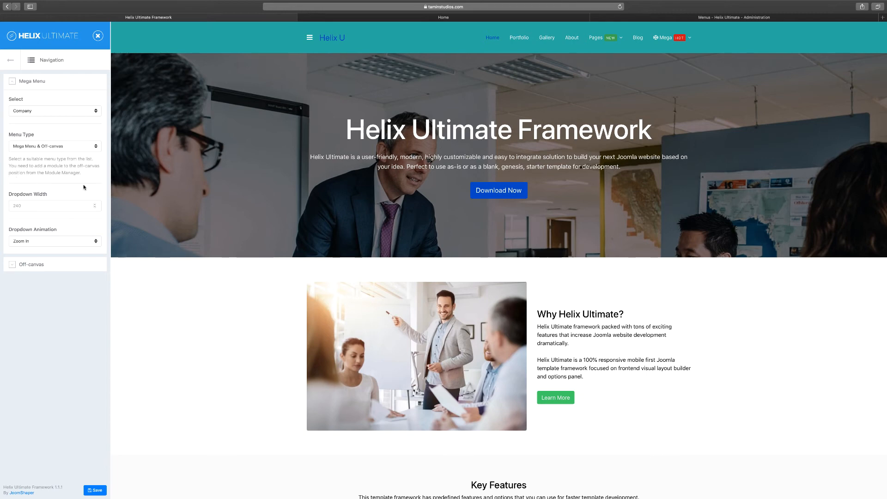
# Switch to the Joomla administration and open the Offcanvas menu module from the site modules.
pyautogui.click(634, 19)
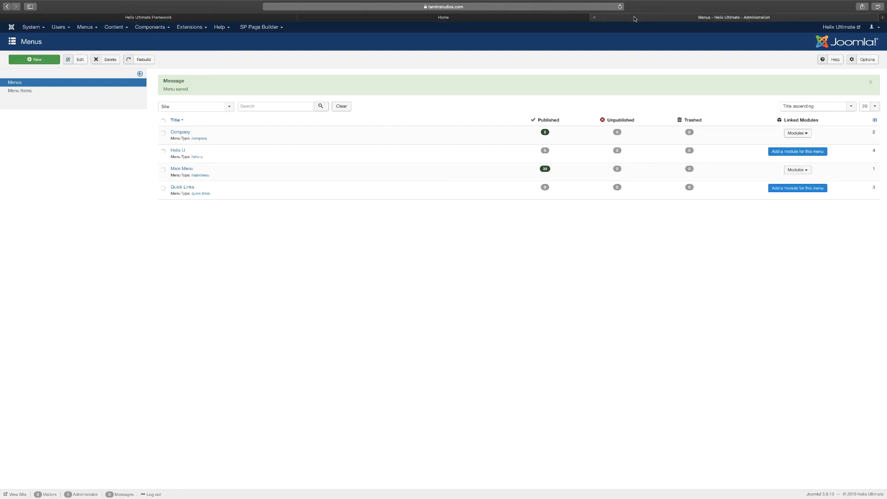
pyautogui.click(189, 27)
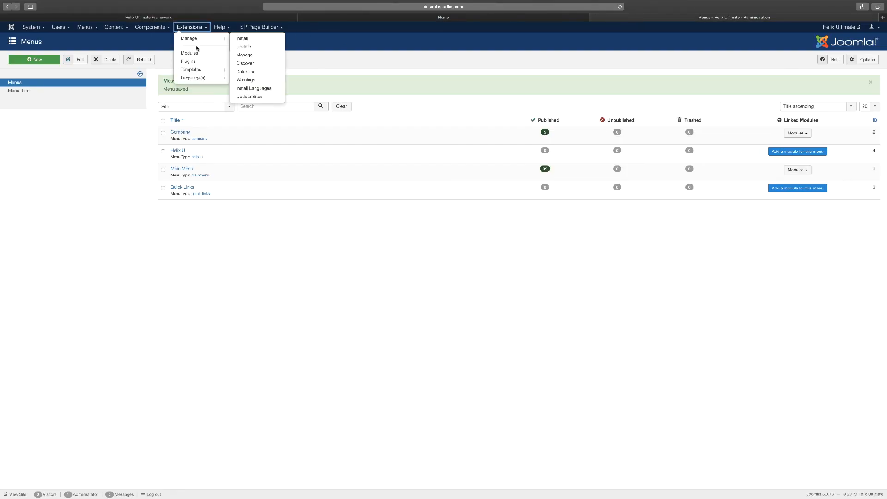
pyautogui.click(196, 55)
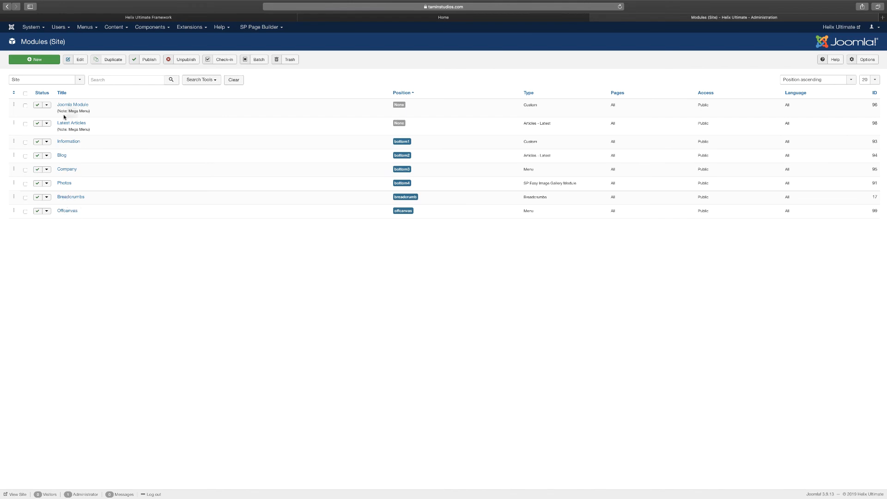
pyautogui.click(72, 212)
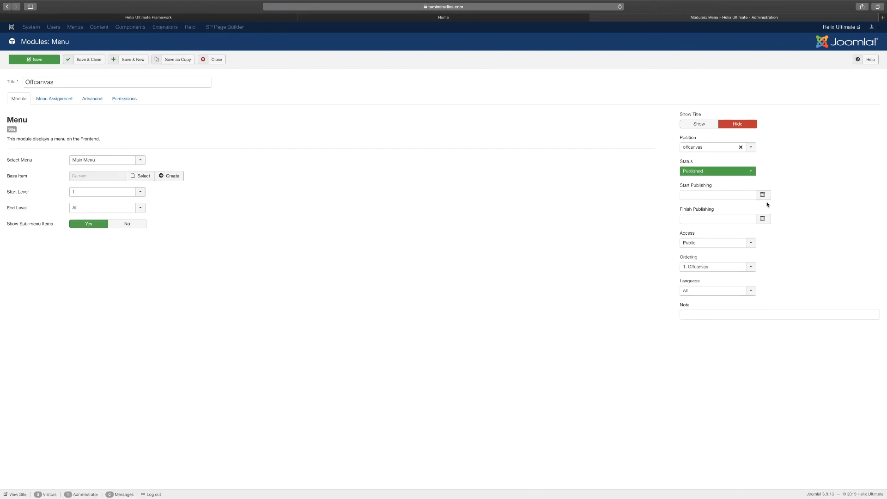
# Check the Offcanvas module's assigned position and the menus it can display, without changing them.
pyautogui.click(753, 149)
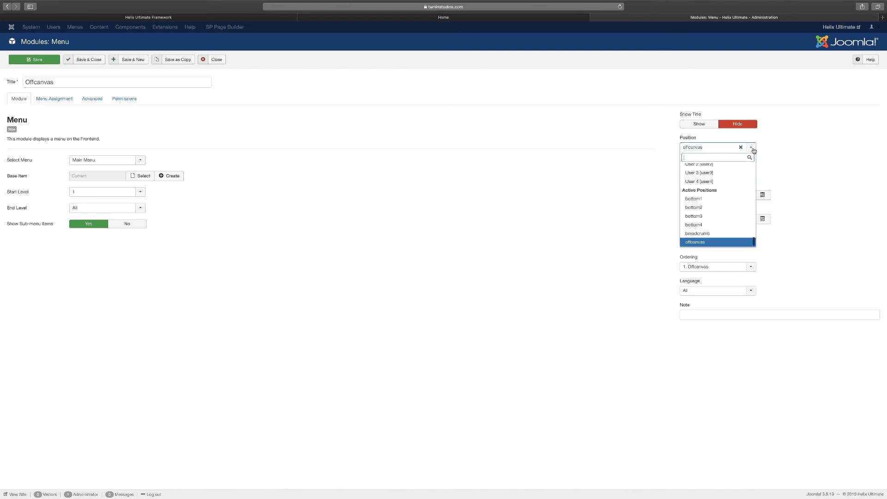
pyautogui.click(753, 150)
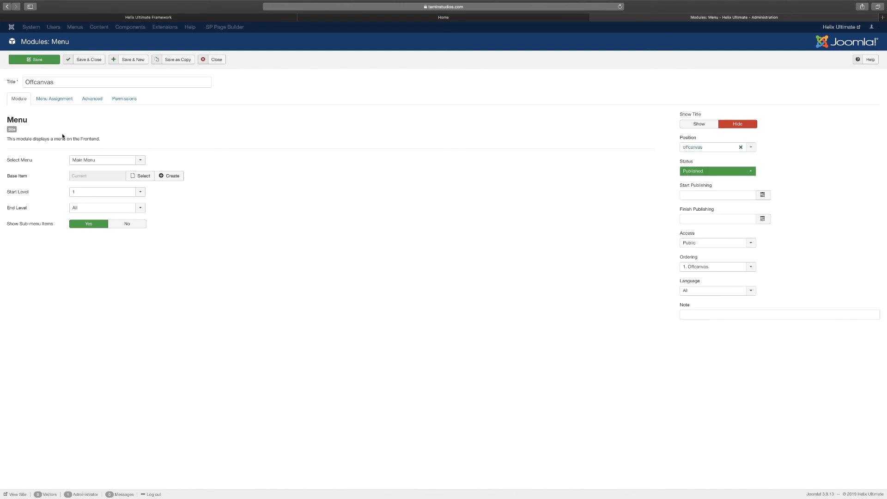
pyautogui.moveTo(17, 163)
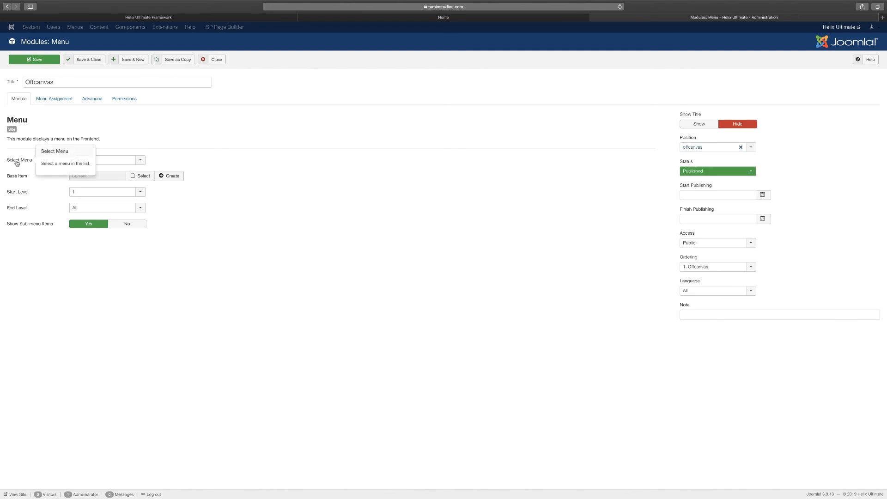
pyautogui.click(141, 161)
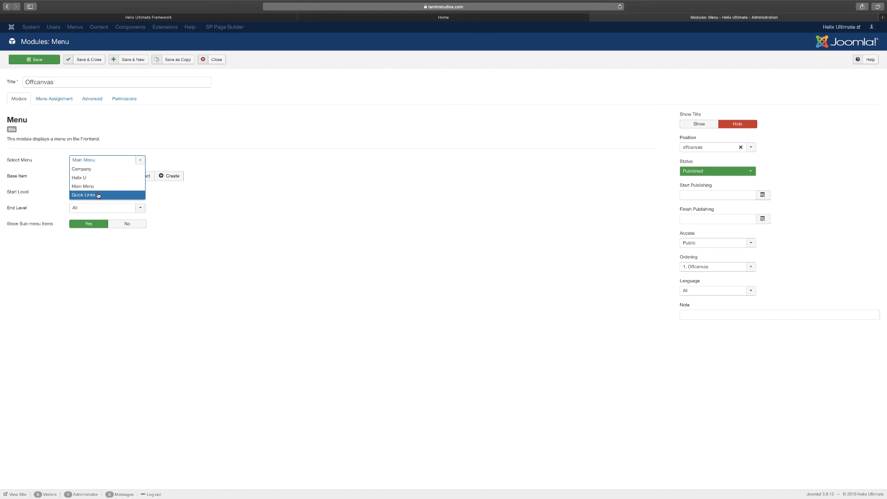
pyautogui.click(355, 105)
# Switch to the site preview, view the items in the off-canvas menu, and close it.
pyautogui.click(413, 18)
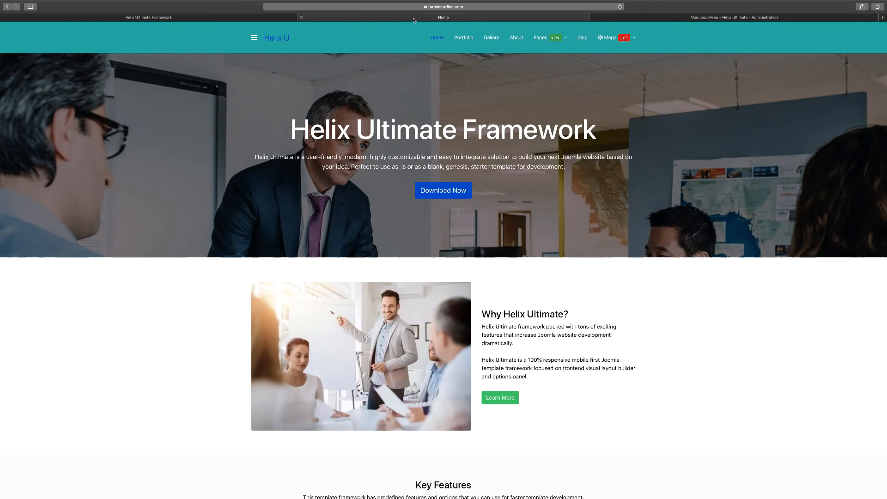
pyautogui.click(255, 40)
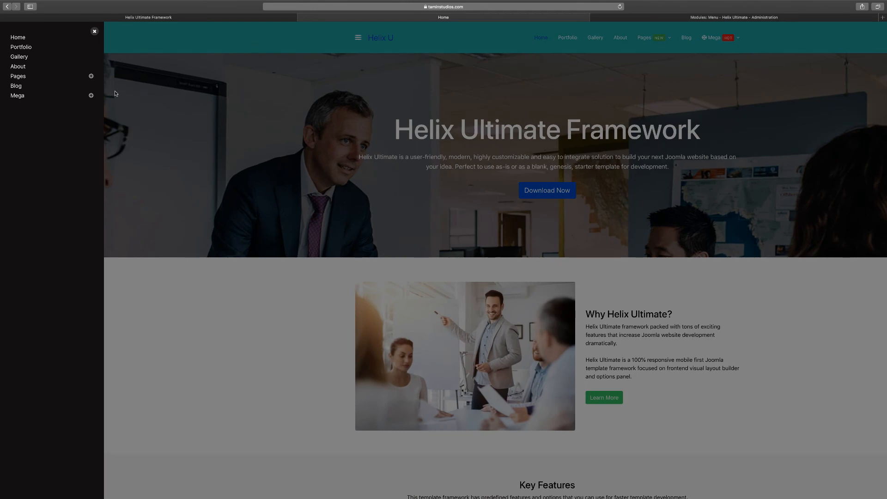
pyautogui.click(94, 31)
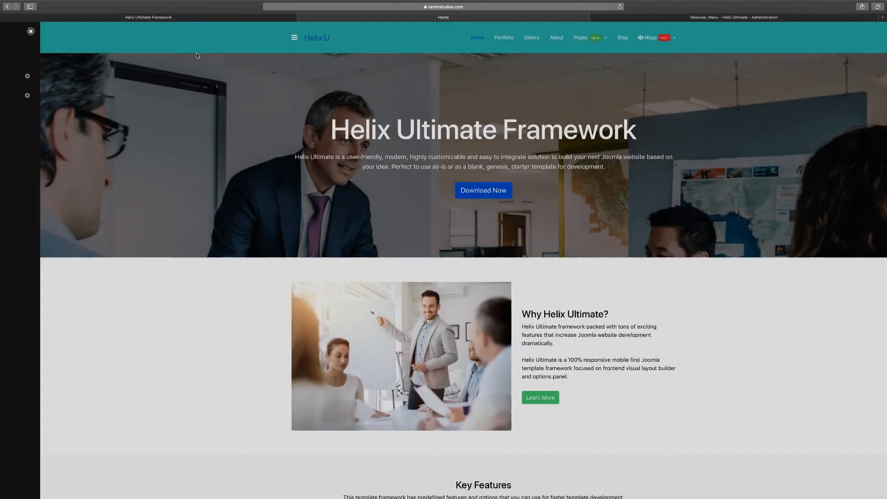
pyautogui.click(254, 39)
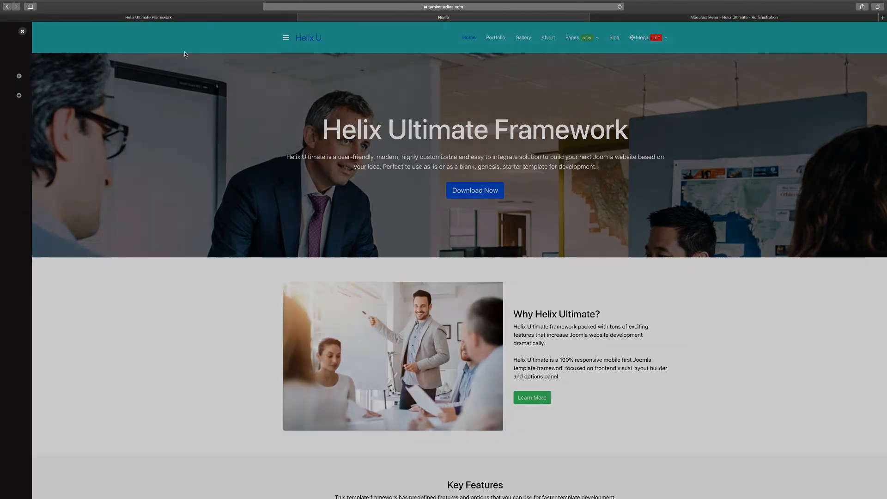
pyautogui.click(460, 37)
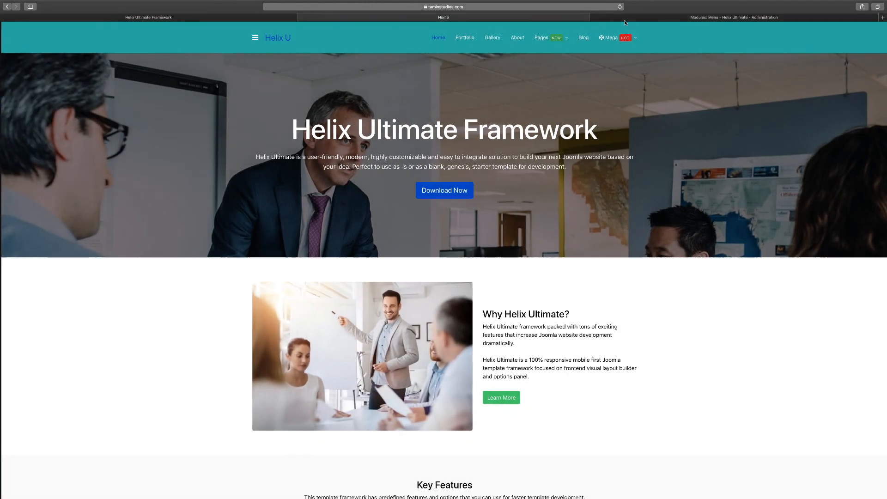
# Compare the Offcanvas module in the Joomla administration with the off-canvas position setting in the Helix Ultimate options.
pyautogui.click(240, 18)
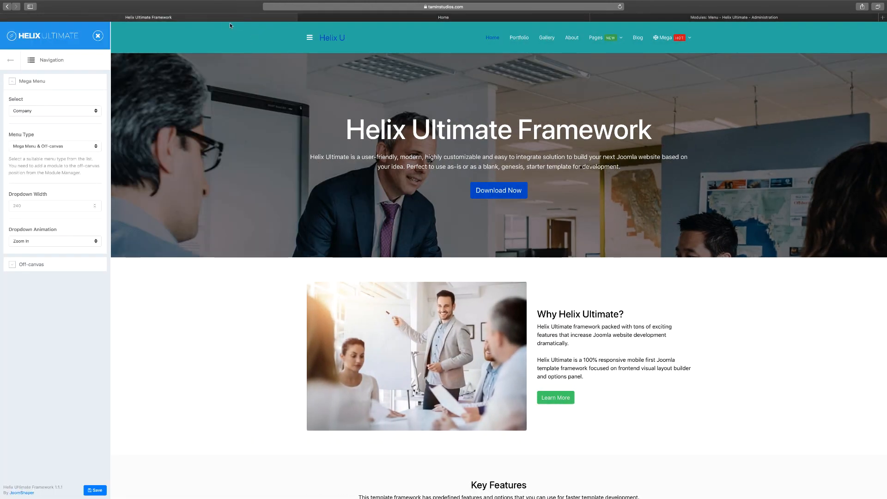
pyautogui.click(646, 18)
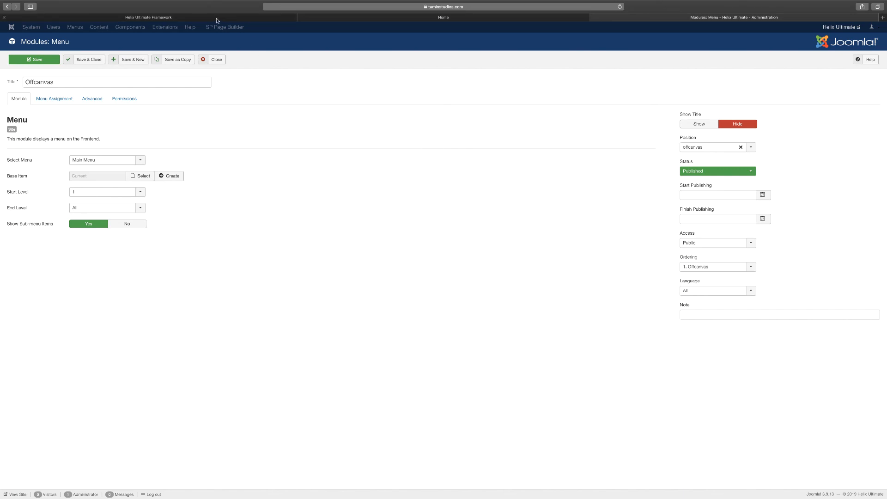
pyautogui.click(247, 20)
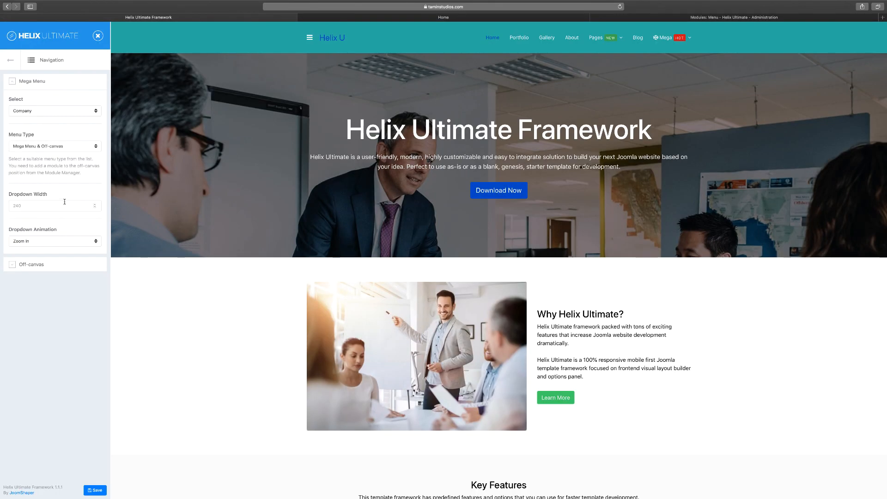
pyautogui.click(45, 267)
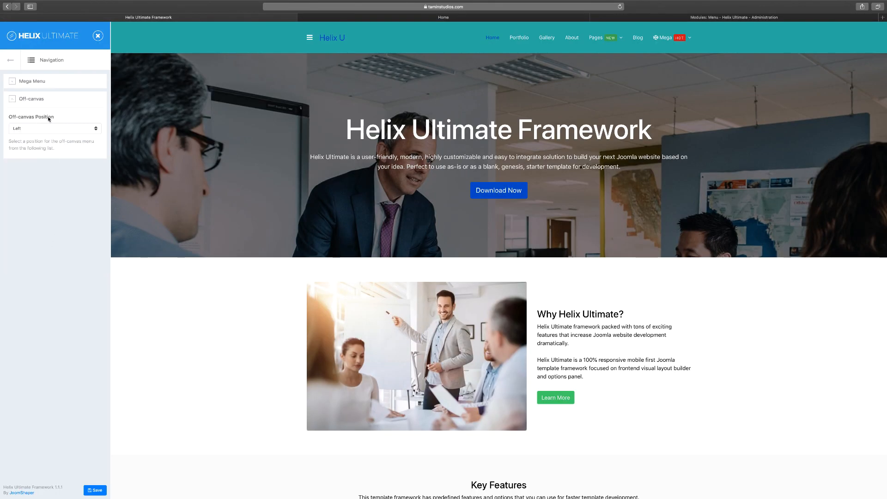
# Go back to the mega menu settings and set the menu source to Main Menu.
pyautogui.click(42, 86)
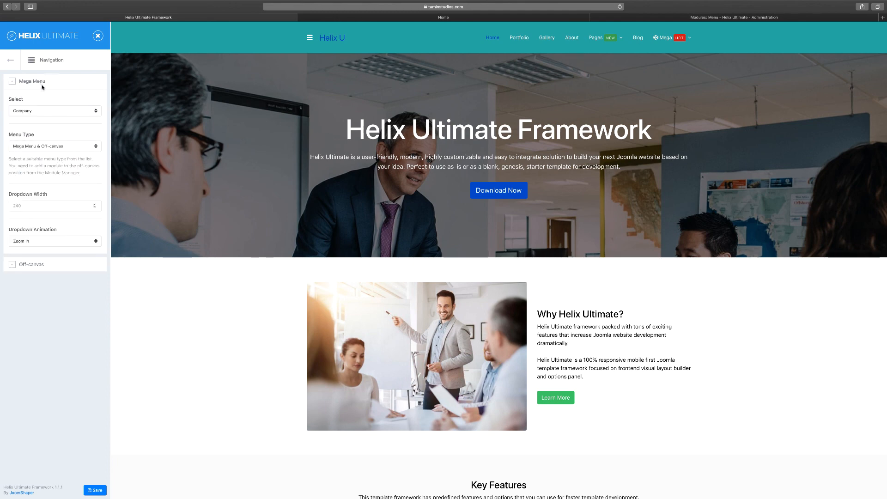
pyautogui.click(55, 115)
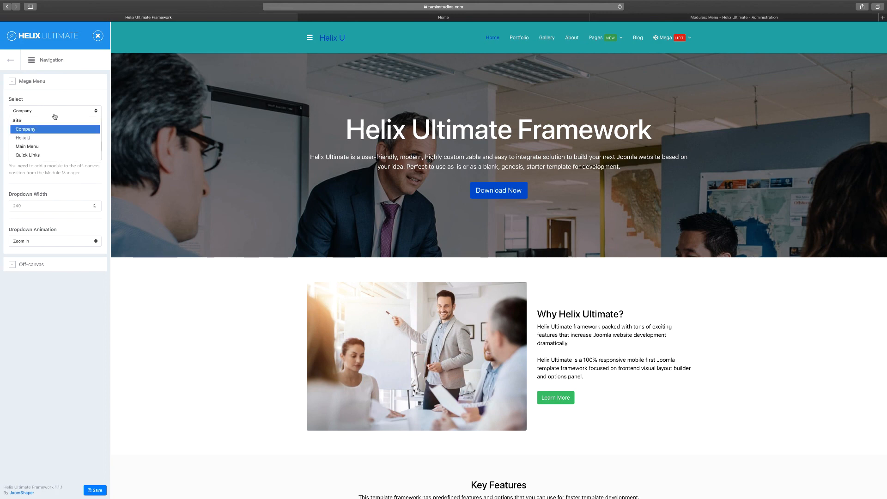
pyautogui.click(38, 147)
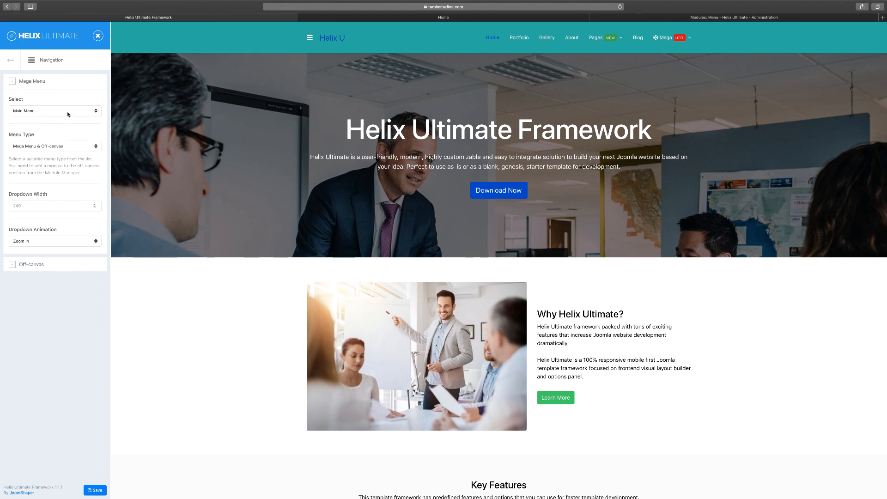